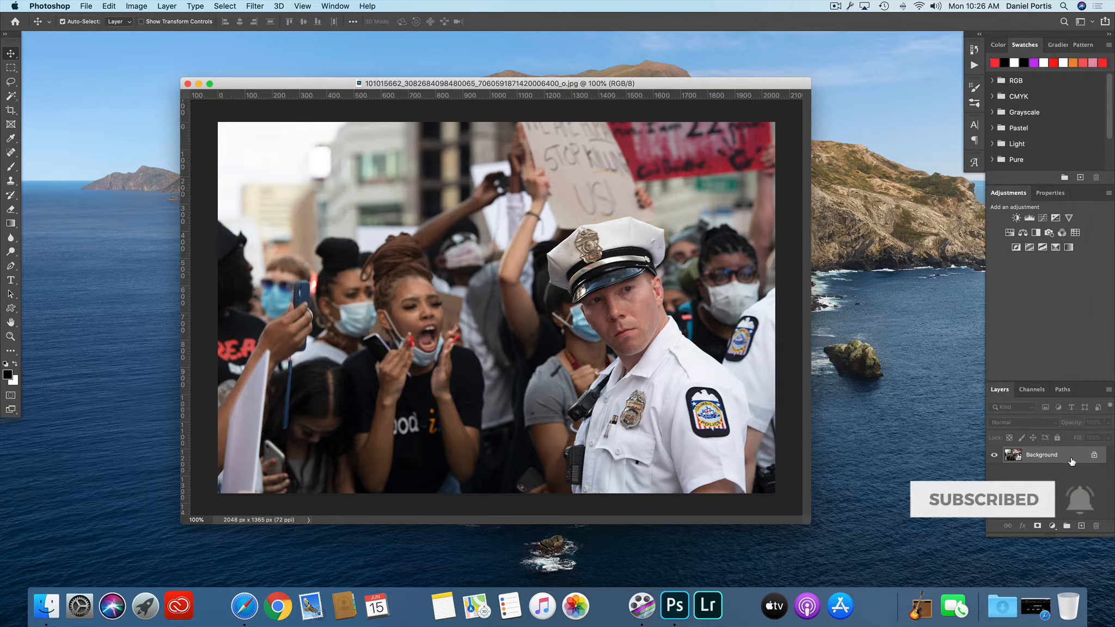
# Duplicate the Background layer of the protest photo
pyautogui.press('super+j')
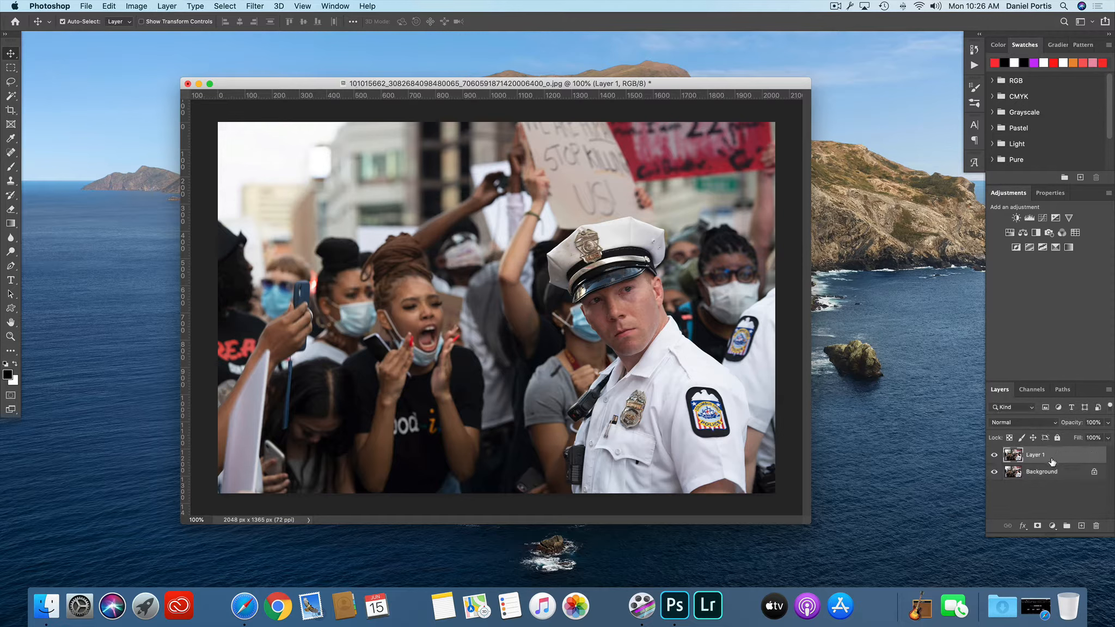
# Try a Black & White adjustment layer with Greens at 13 and Cyans at -16, and delete it
pyautogui.click(1037, 233)
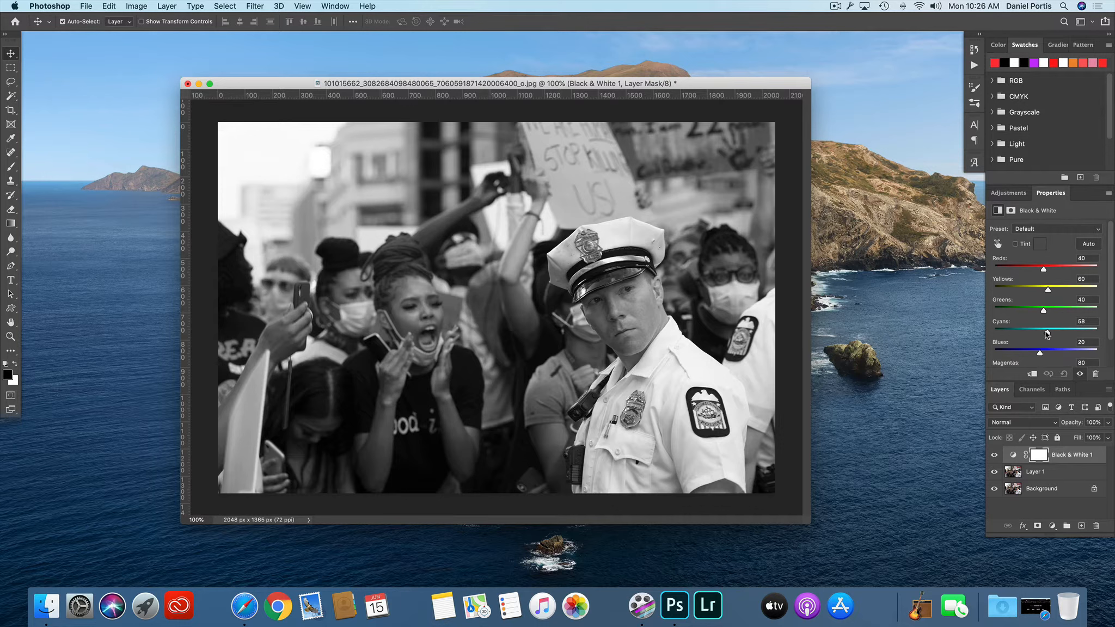
pyautogui.moveTo(1048, 332)
pyautogui.mouseDown()
pyautogui.moveTo(1026, 334)
pyautogui.moveTo(1049, 334)
pyautogui.moveTo(1040, 334)
pyautogui.mouseUp()
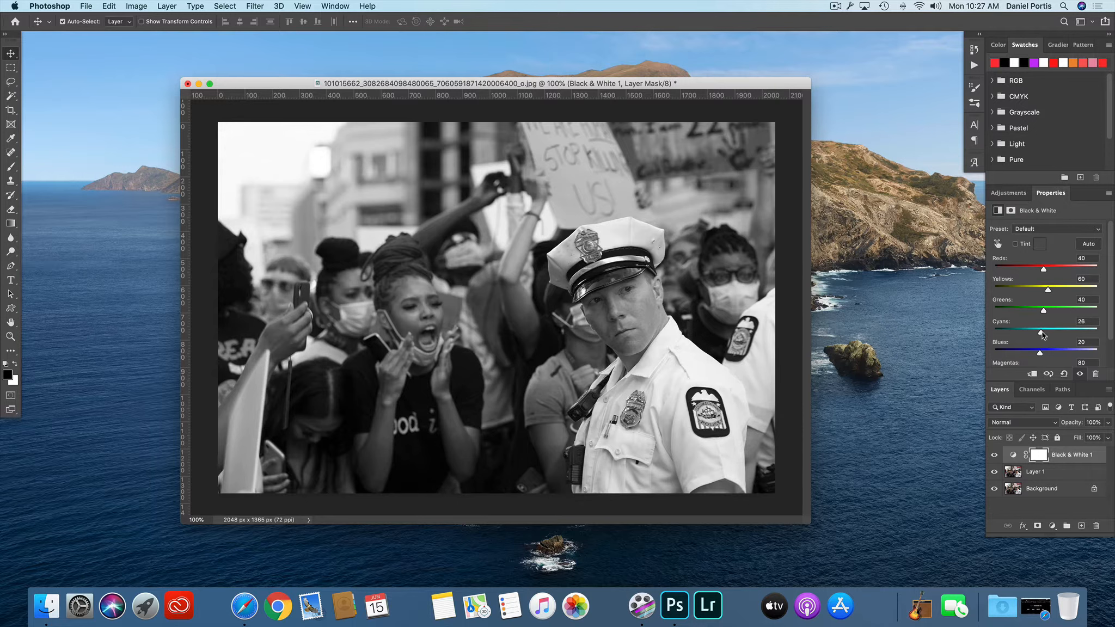
pyautogui.moveTo(1039, 333)
pyautogui.mouseDown()
pyautogui.moveTo(1051, 334)
pyautogui.moveTo(1025, 337)
pyautogui.moveTo(1026, 311)
pyautogui.moveTo(1038, 311)
pyautogui.mouseUp()
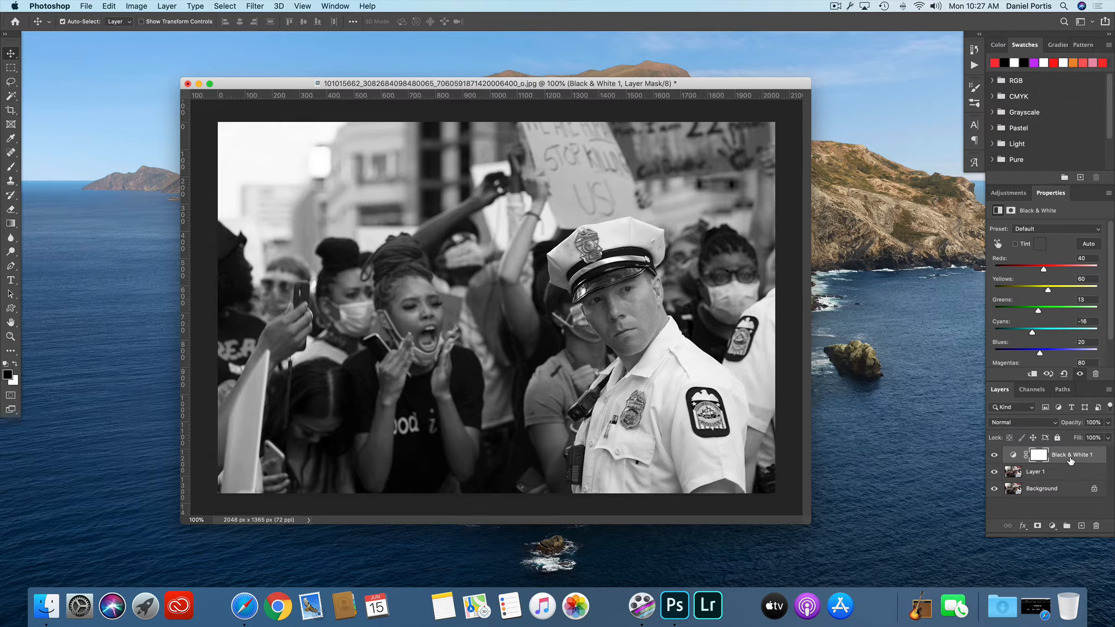
pyautogui.press('Delete')
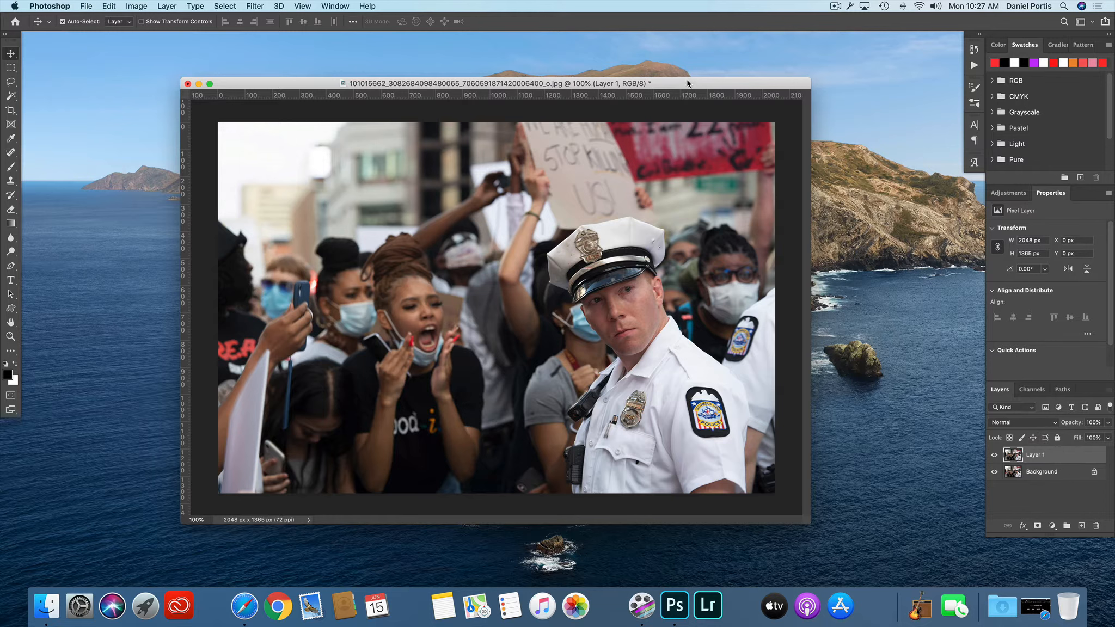
# Try desaturating Layer 1, look through the other image adjustments, and restore the layer's colour
pyautogui.press('super')
pyautogui.press('super+shift+u')
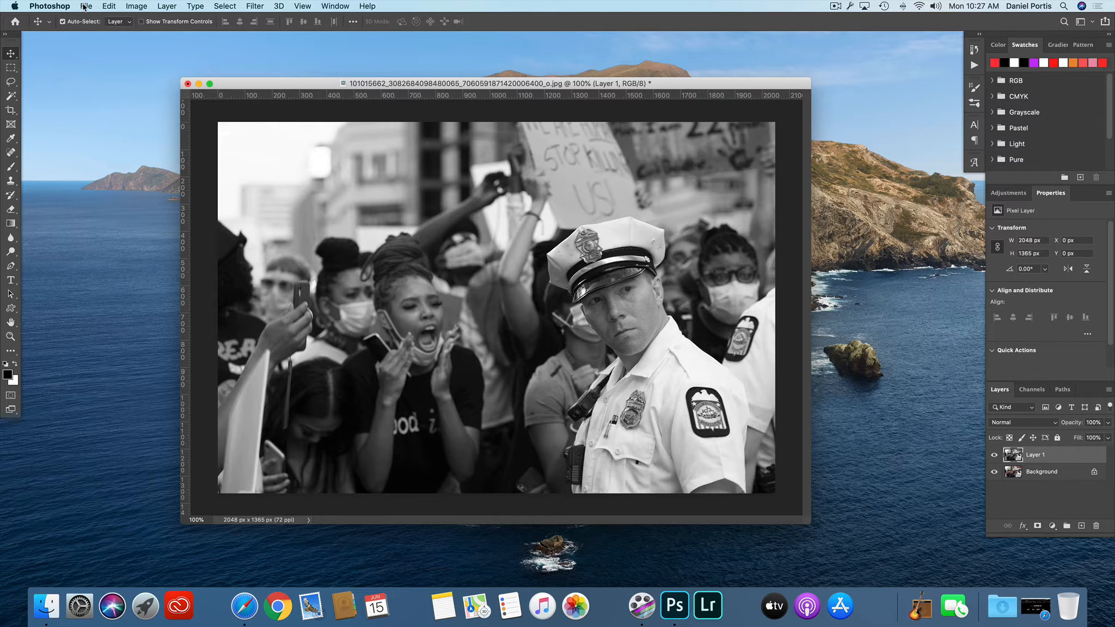
pyautogui.press('super')
pyautogui.click(134, 7)
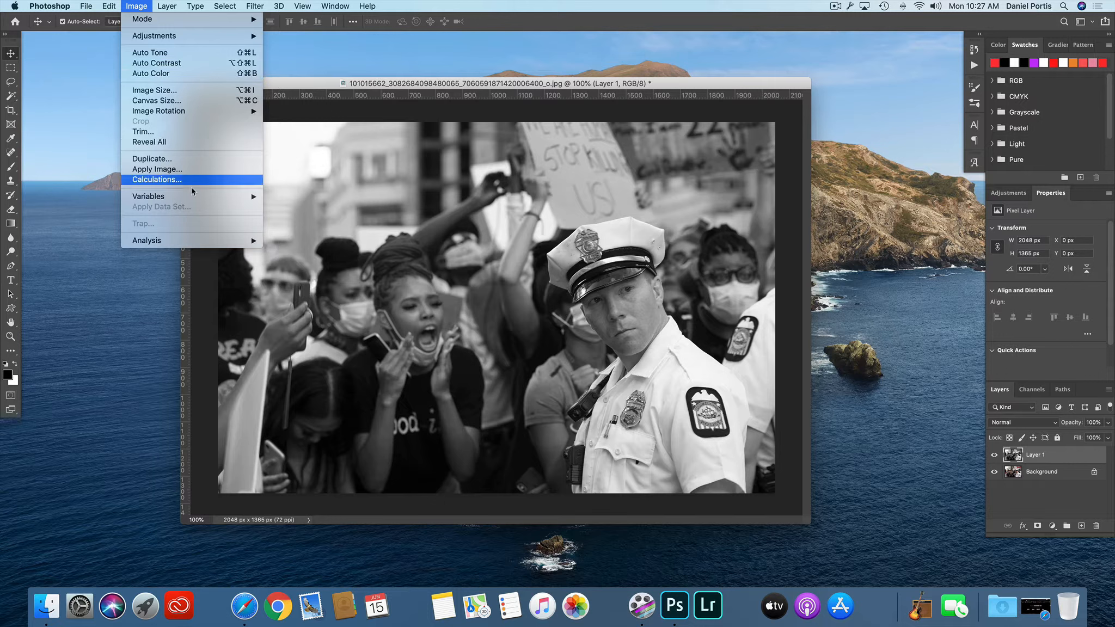
pyautogui.moveTo(192, 196)
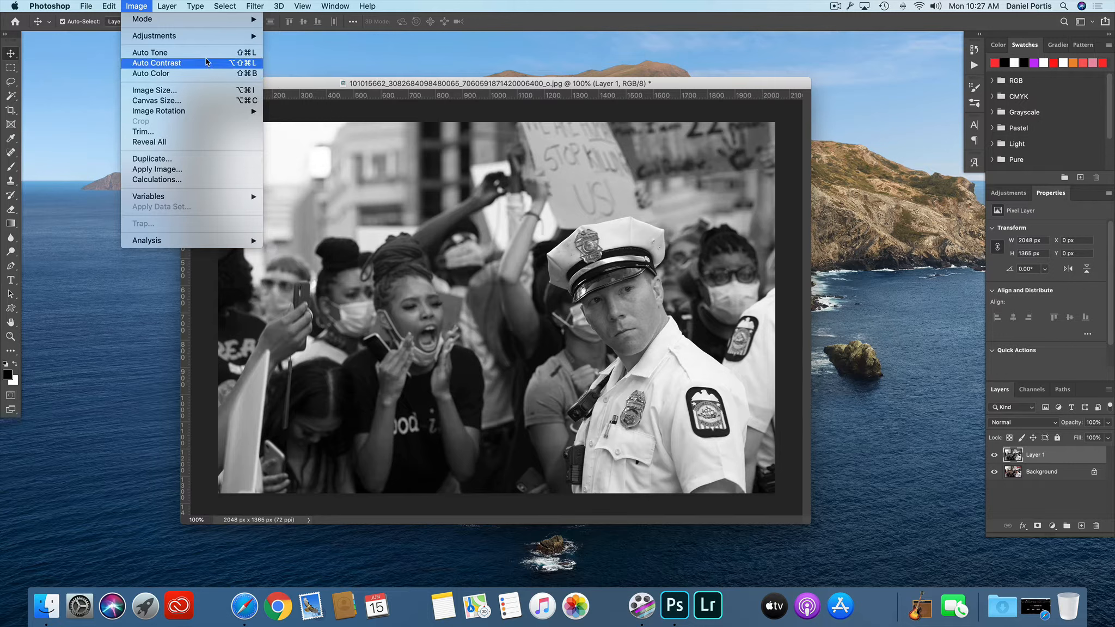
pyautogui.moveTo(197, 35)
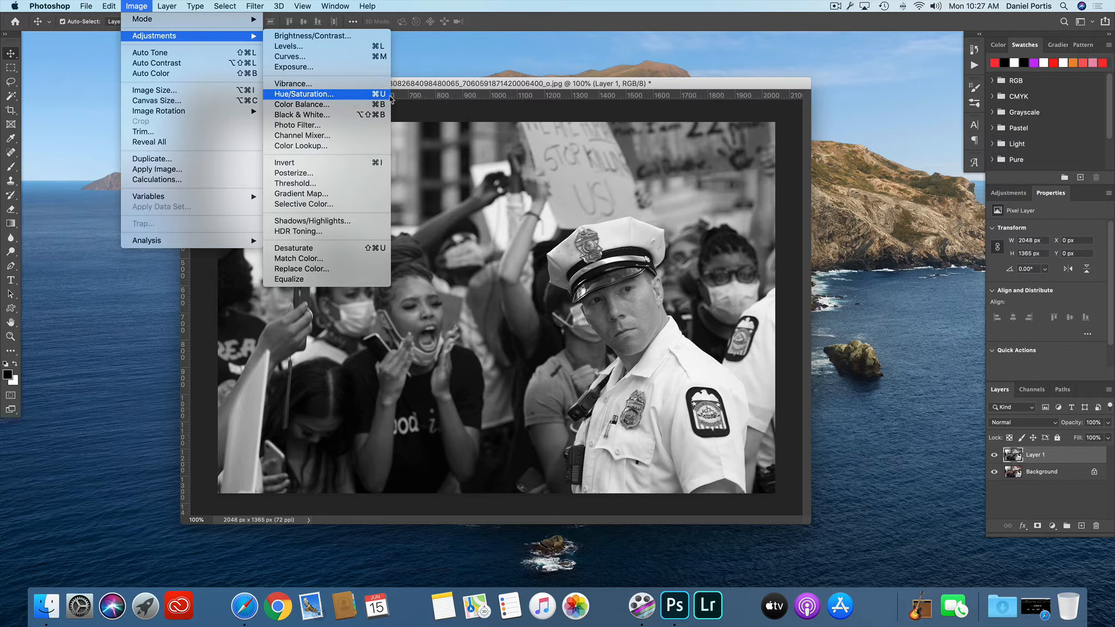
pyautogui.click(351, 96)
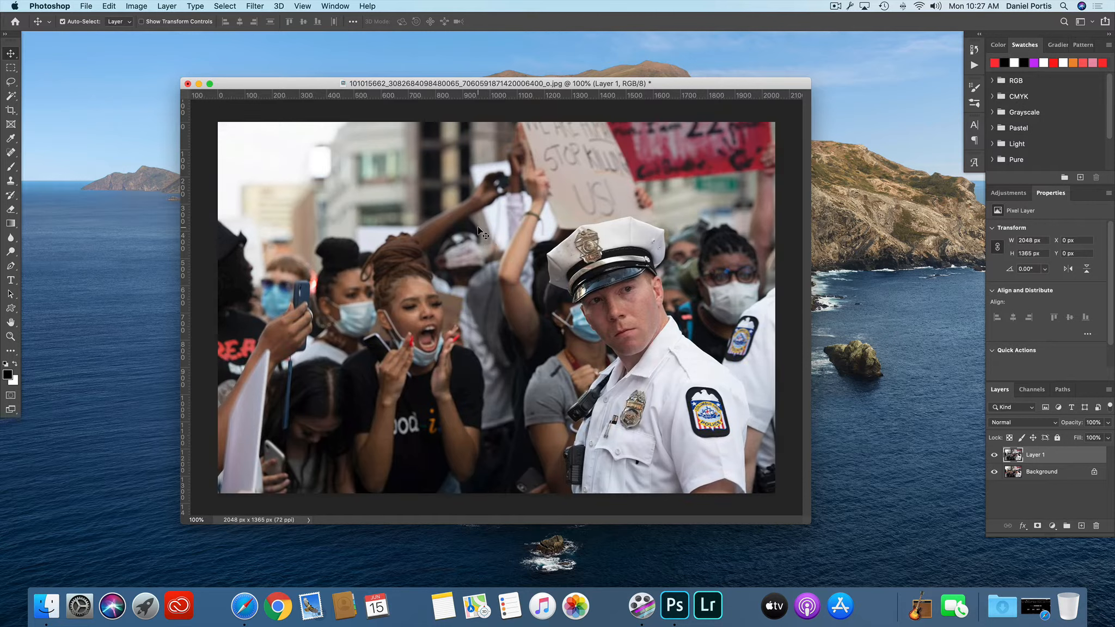
# Start Calculations, compare the Green and Blue channels for Source 1, and set its channel to Gray
pyautogui.click(135, 6)
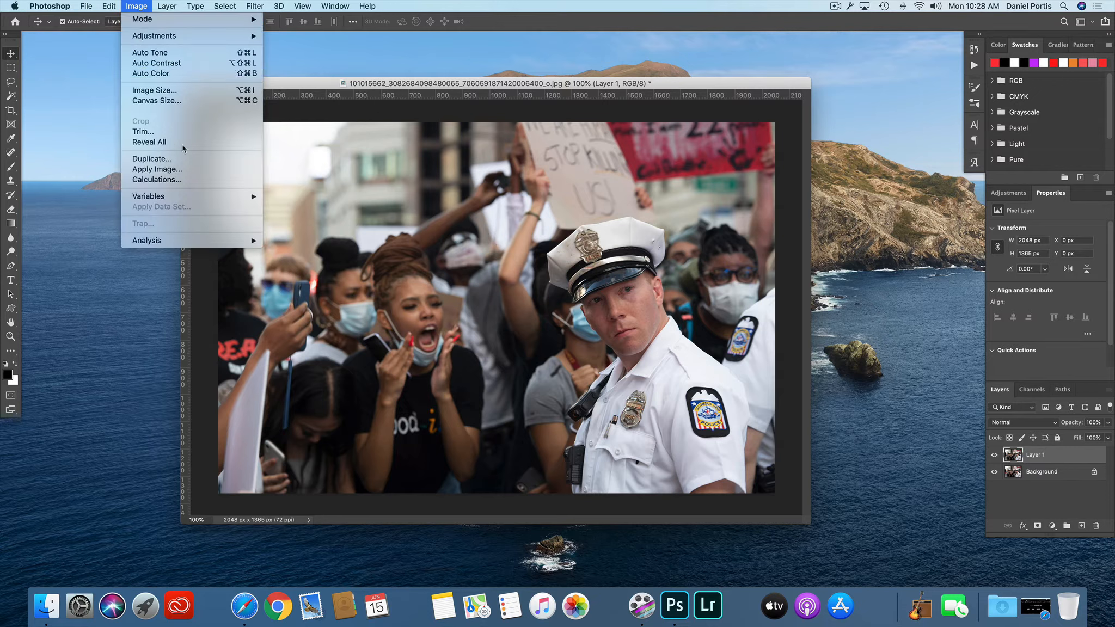
pyautogui.click(173, 179)
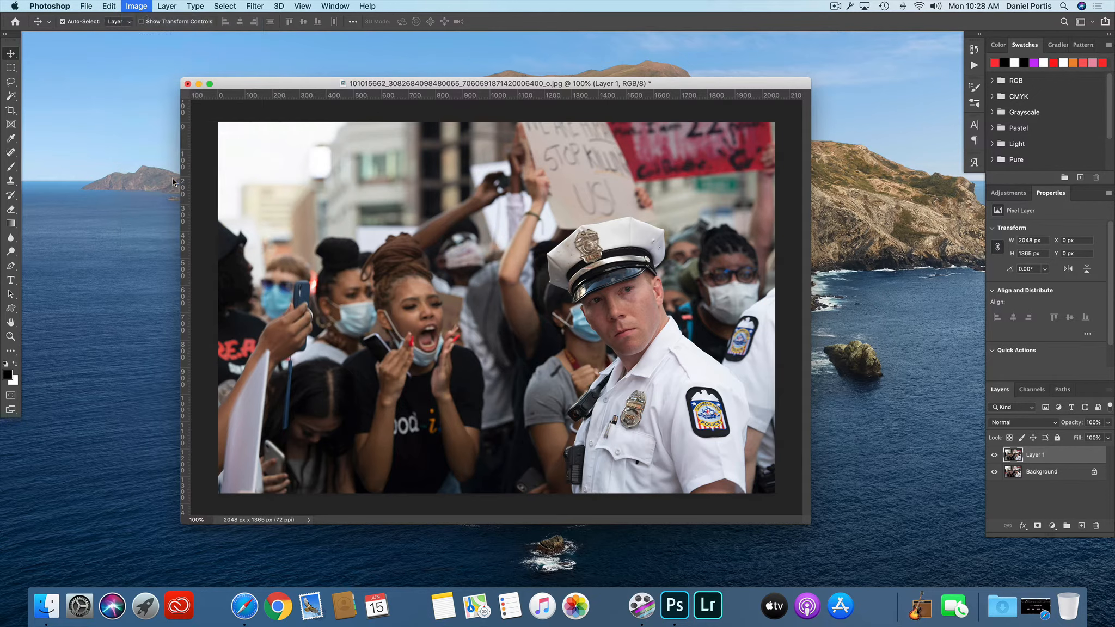
pyautogui.moveTo(586, 138); pyautogui.dragTo(859, 222)
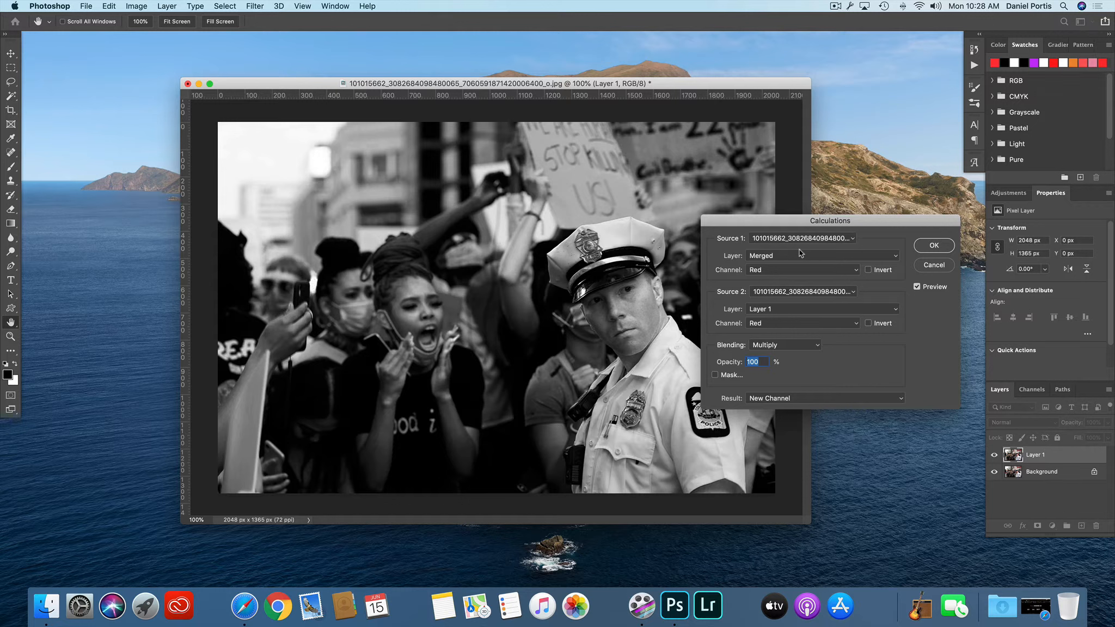
pyautogui.click(781, 269)
pyautogui.click(778, 277)
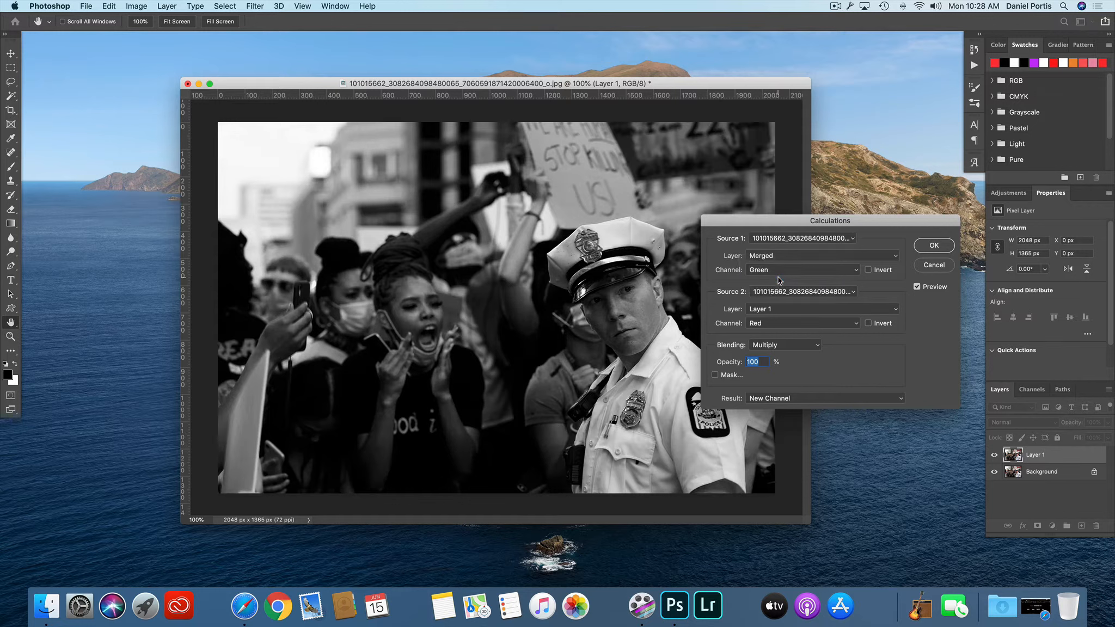
pyautogui.click(778, 270)
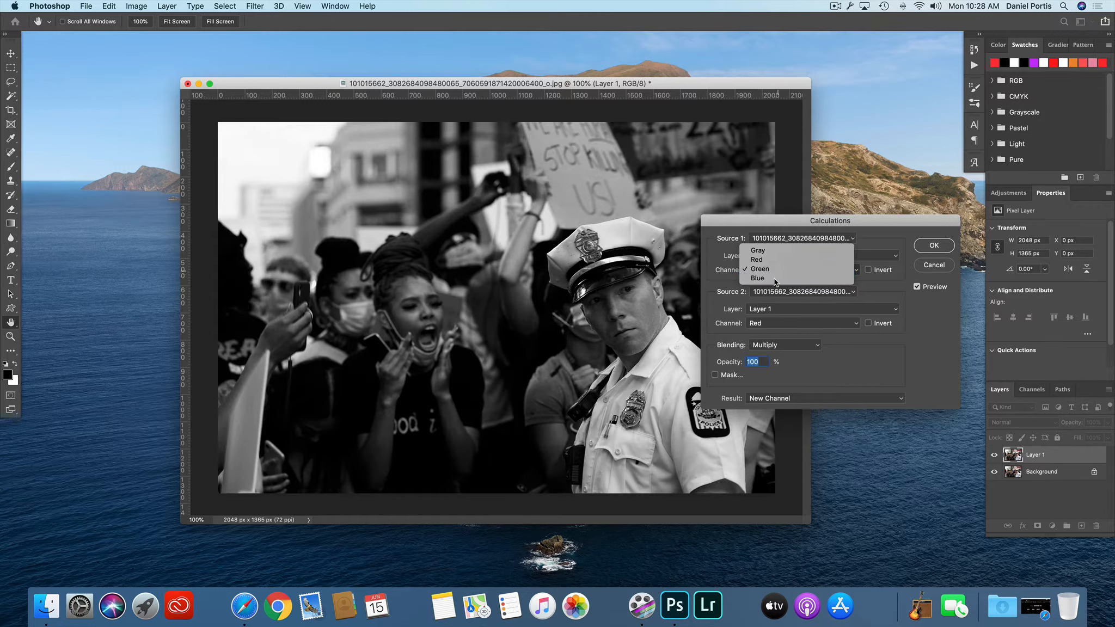
pyautogui.click(774, 277)
pyautogui.click(774, 270)
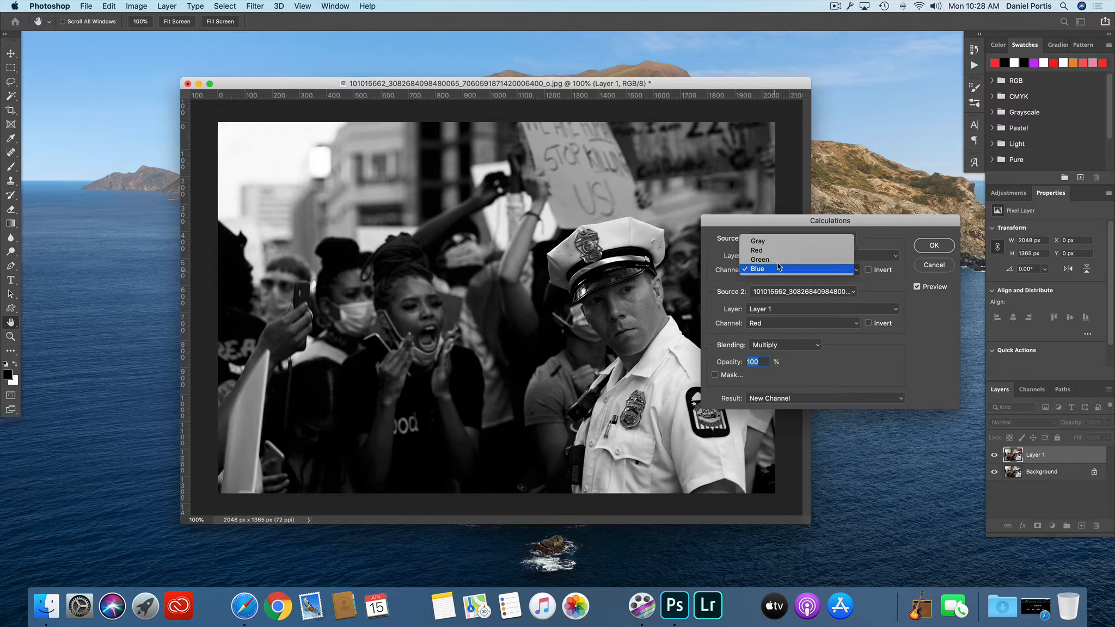
pyautogui.click(777, 242)
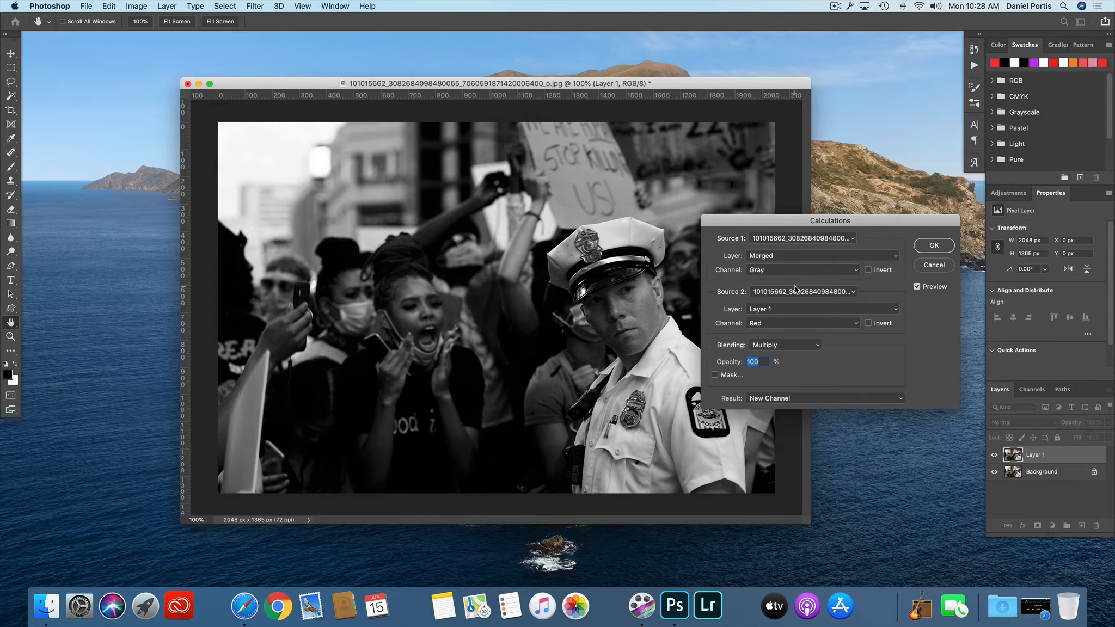
# Keep Source 1 on the Merged layer and set the Source 2 channel of Layer 1 to Transparency
pyautogui.click(783, 256)
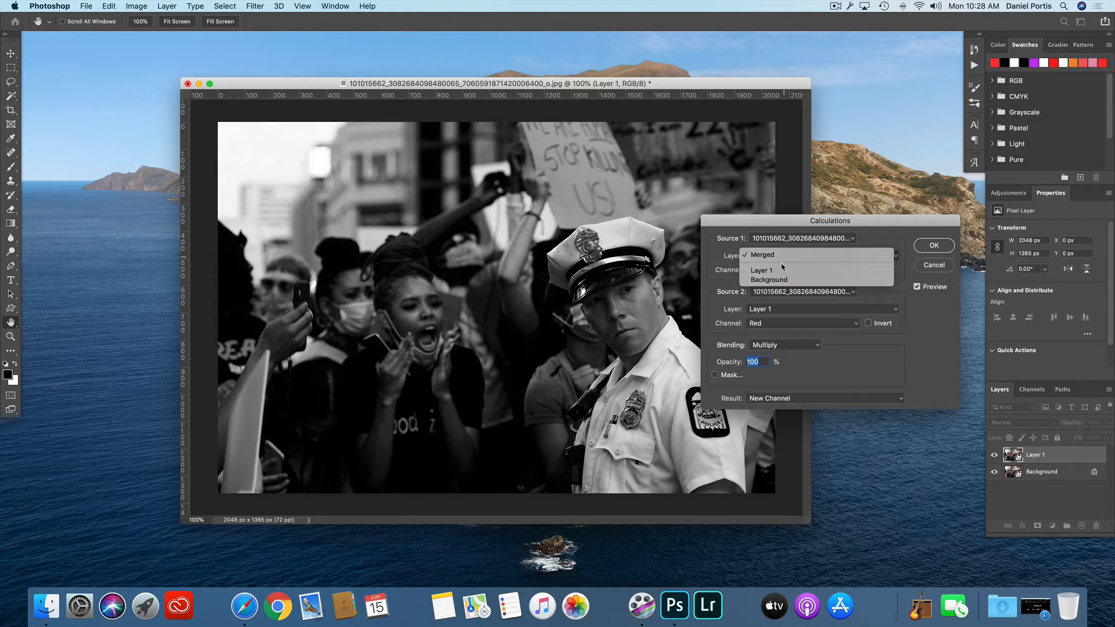
pyautogui.click(885, 334)
pyautogui.click(800, 324)
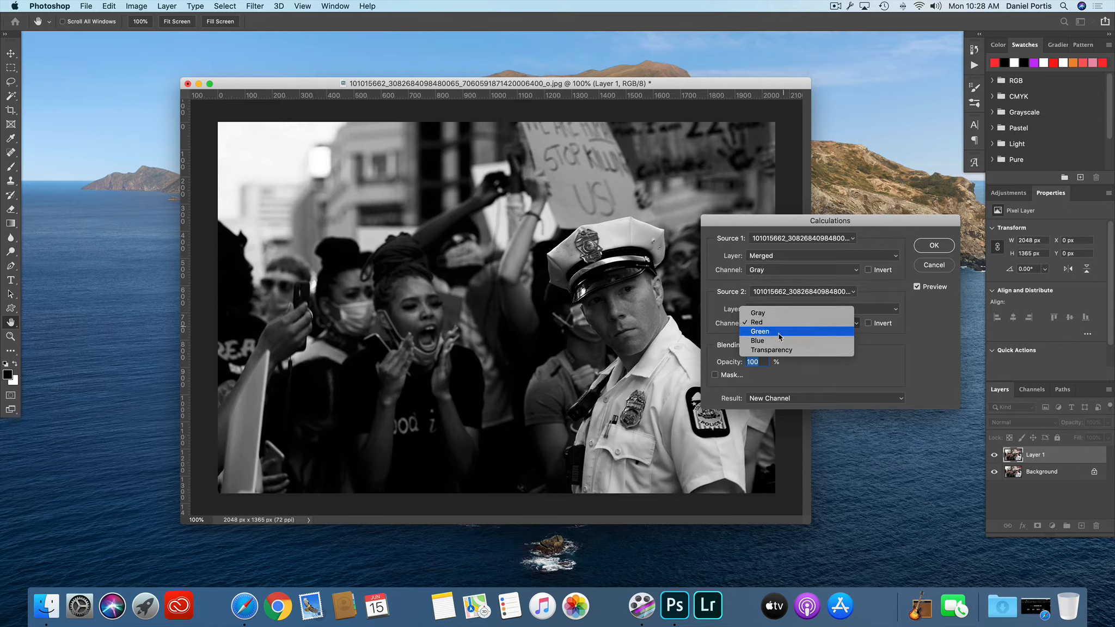
pyautogui.click(779, 333)
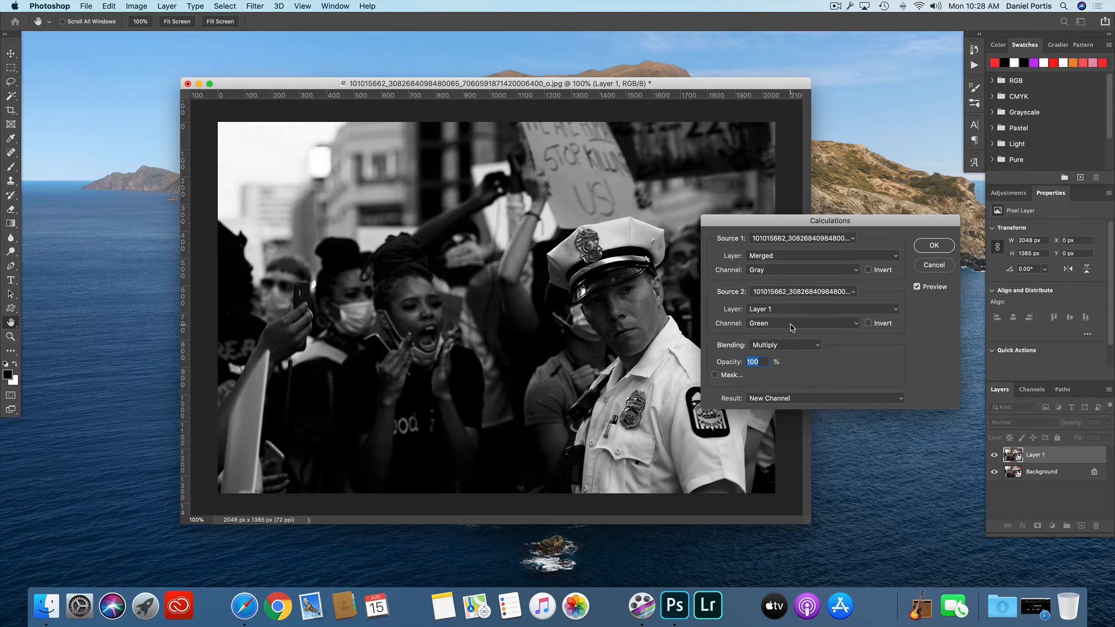
pyautogui.click(791, 326)
pyautogui.click(789, 309)
pyautogui.click(785, 325)
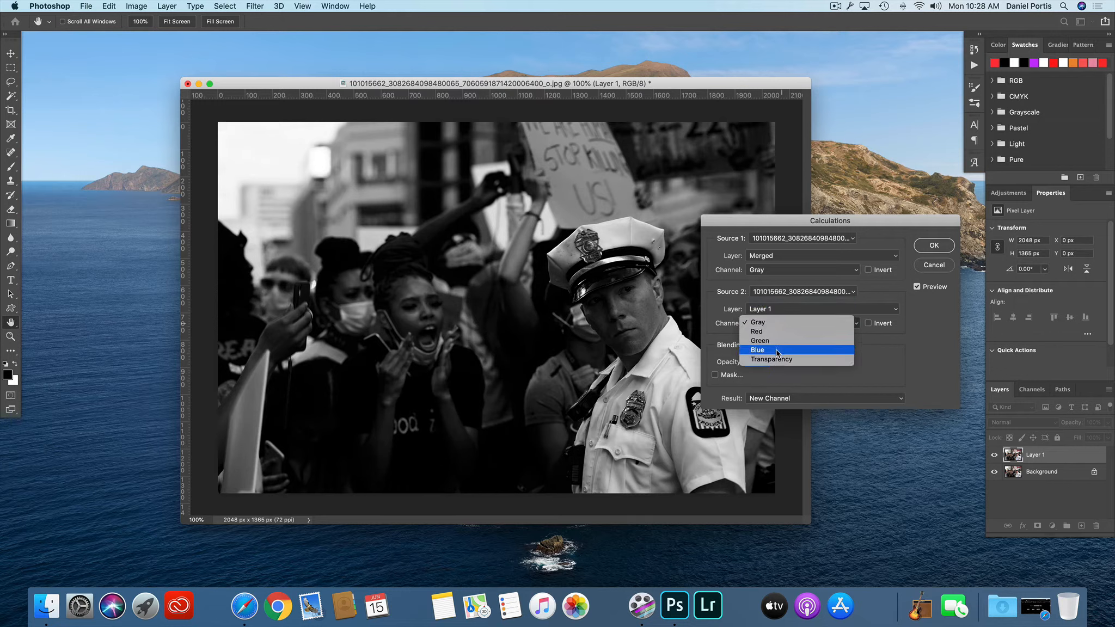
pyautogui.click(778, 359)
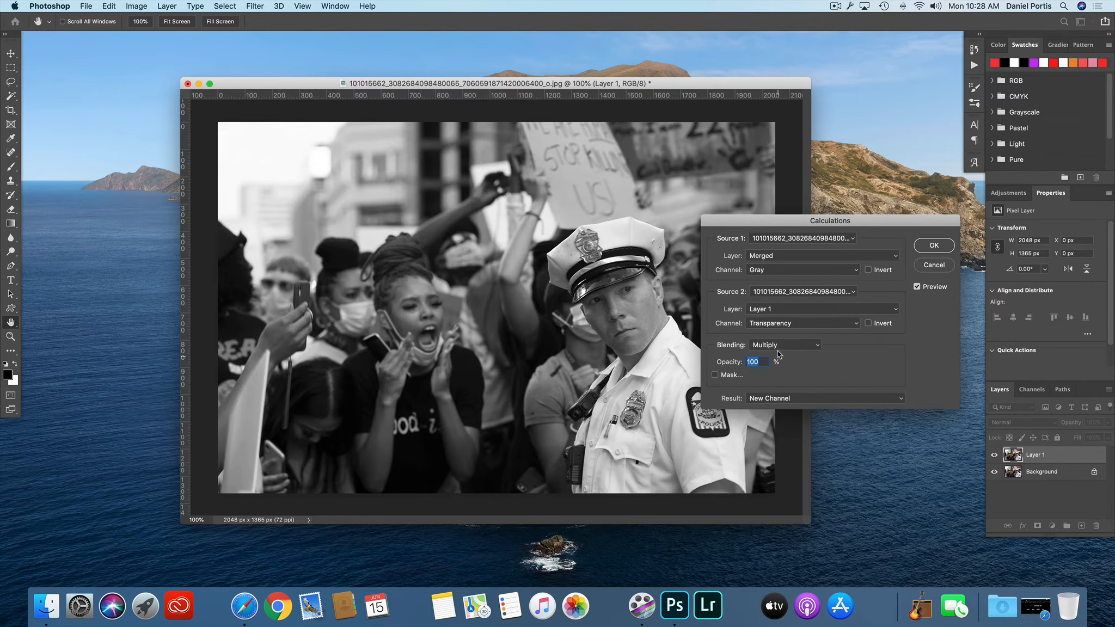
# Apply the calculation with Multiply blending as a new channel, and return to the RGB composite
pyautogui.click(778, 351)
pyautogui.click(782, 348)
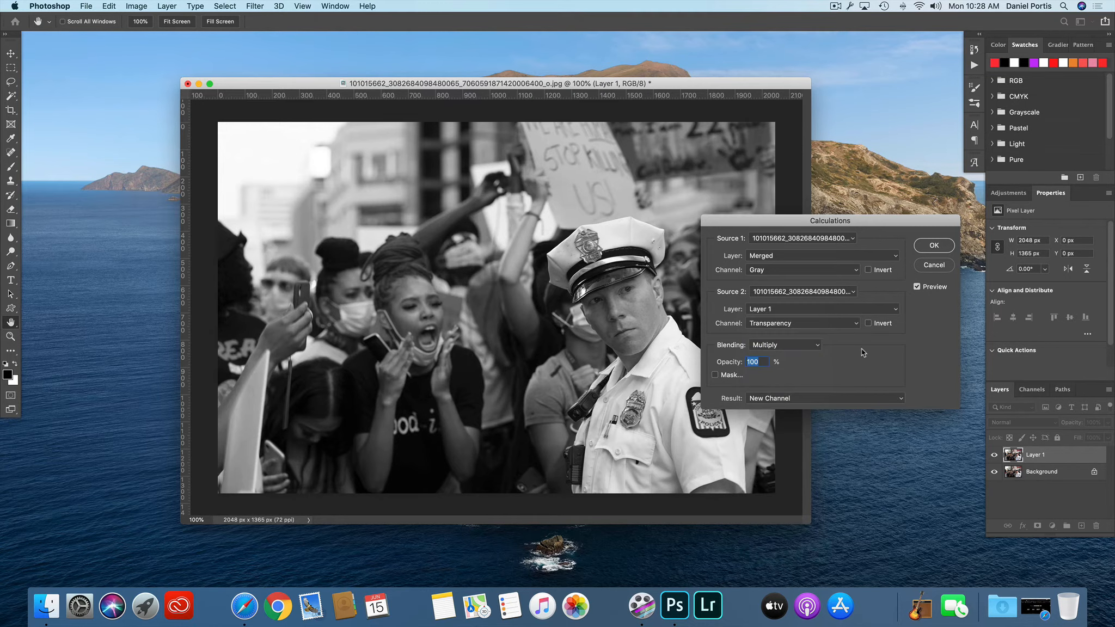
pyautogui.click(798, 344)
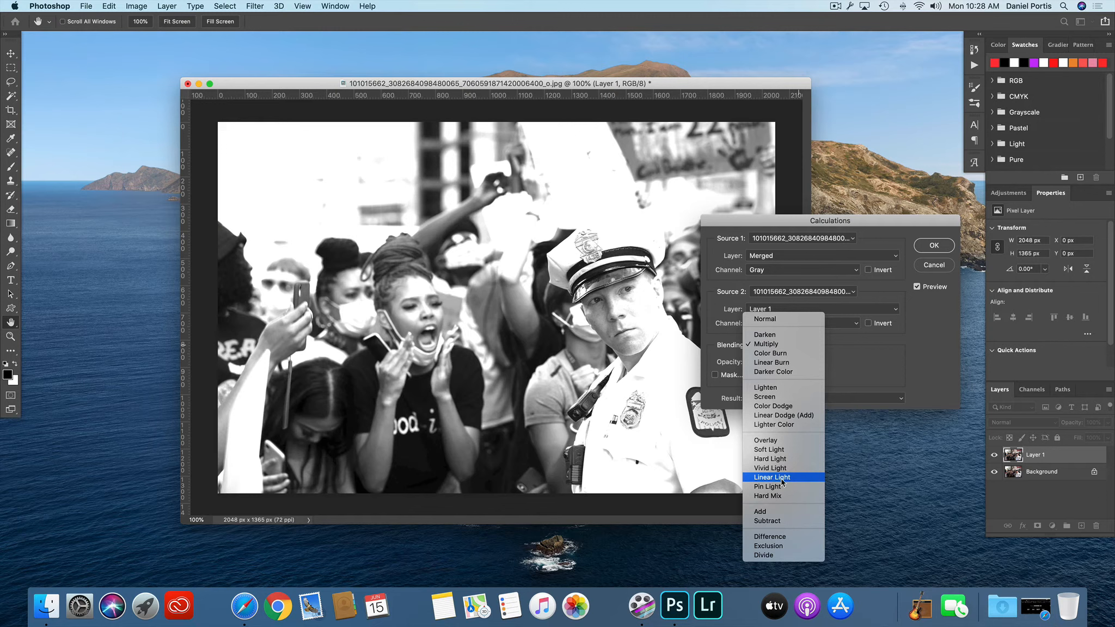
pyautogui.click(866, 363)
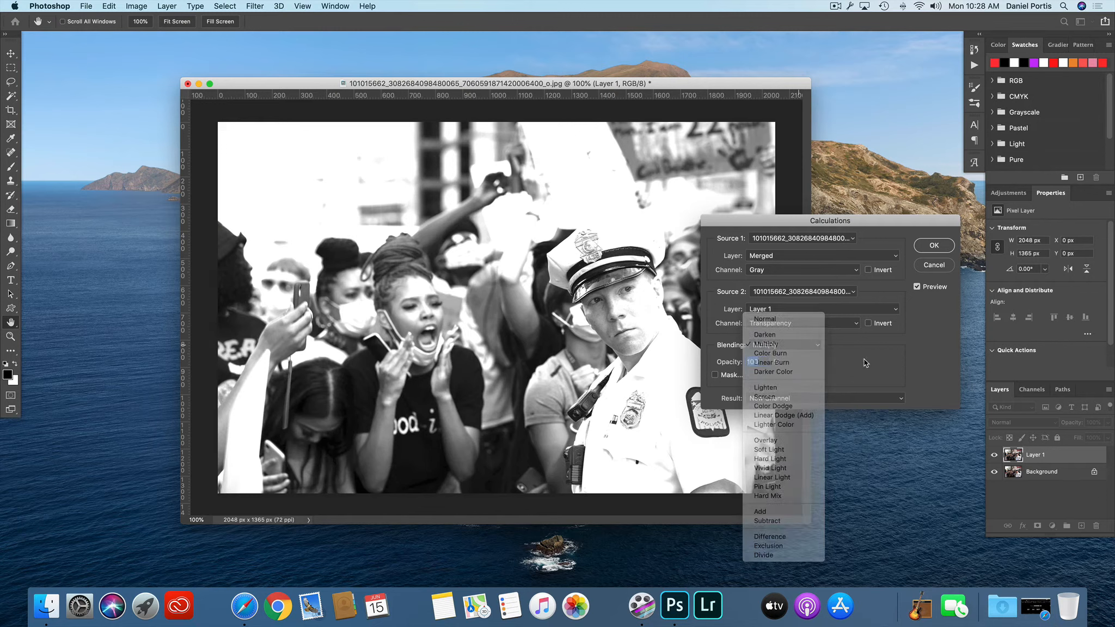
pyautogui.click(937, 247)
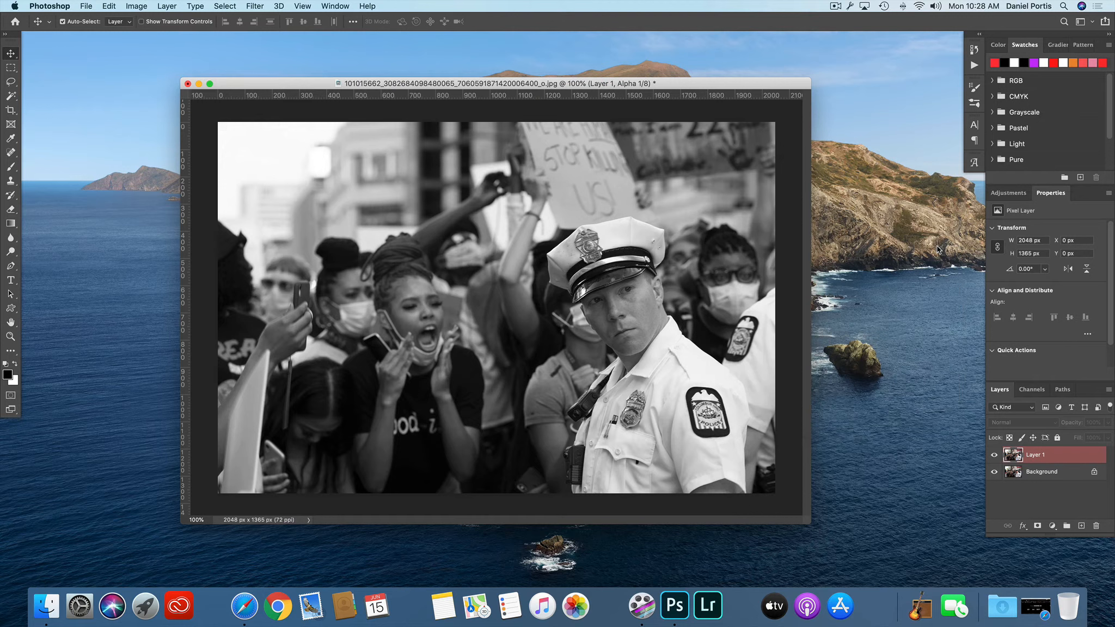
pyautogui.press('super+2')
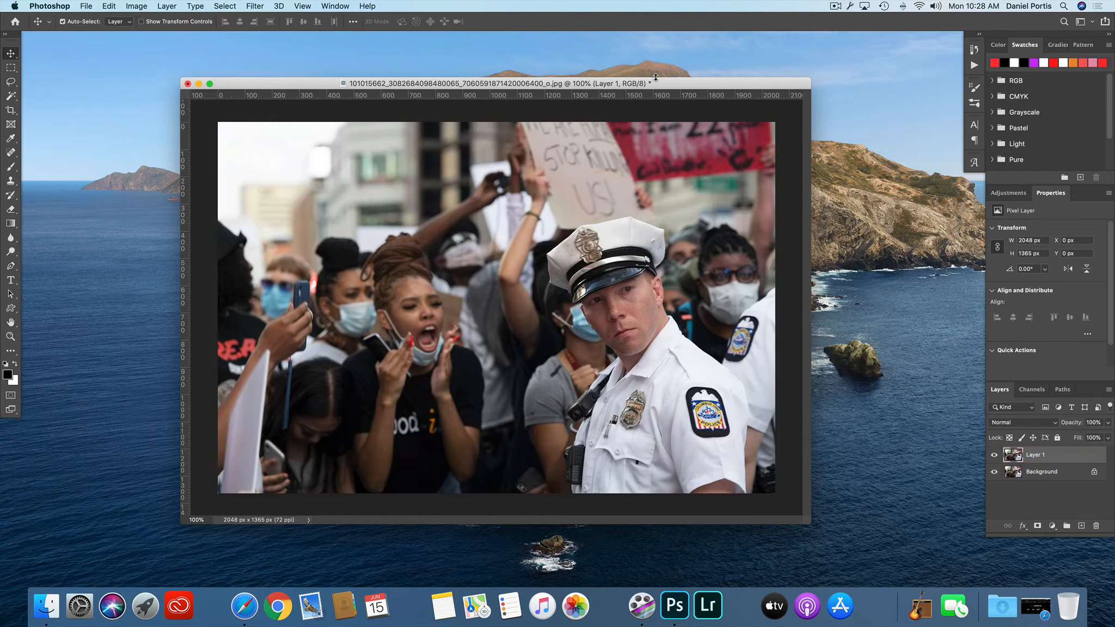
# Reposition the document window and add a Black & White adjustment layer above Layer 1
pyautogui.moveTo(665, 88); pyautogui.dragTo(628, 89)
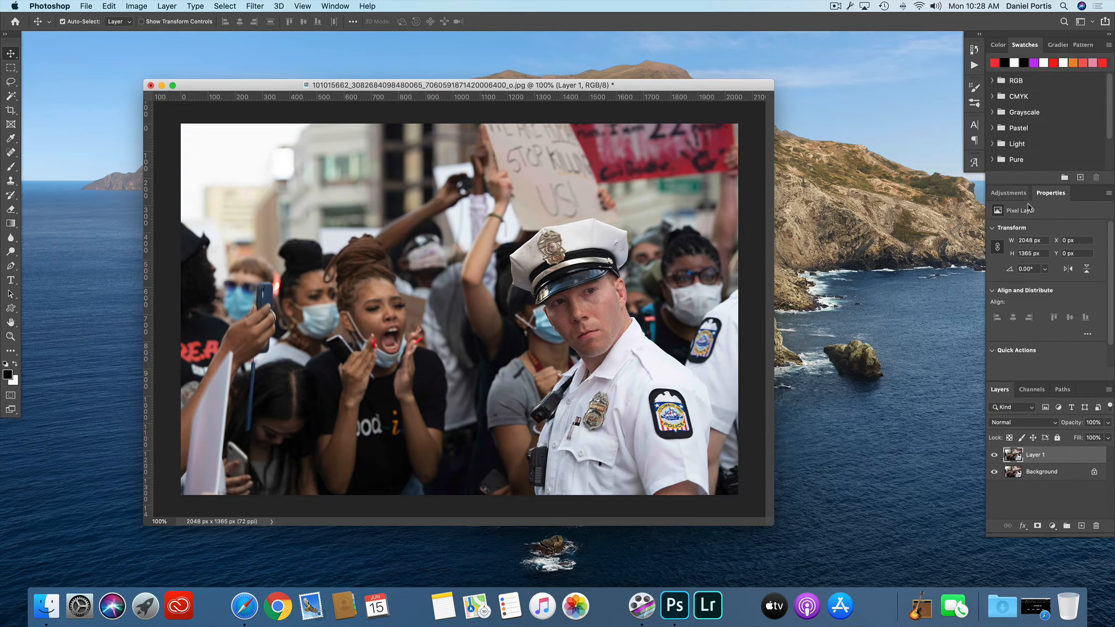
pyautogui.click(1007, 195)
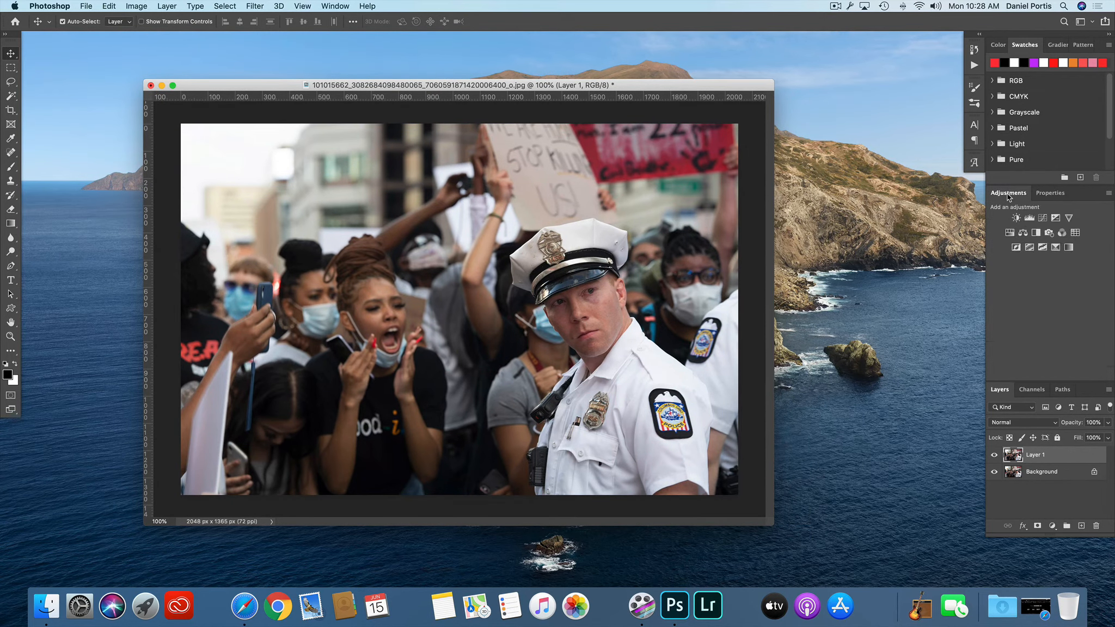
pyautogui.click(1035, 234)
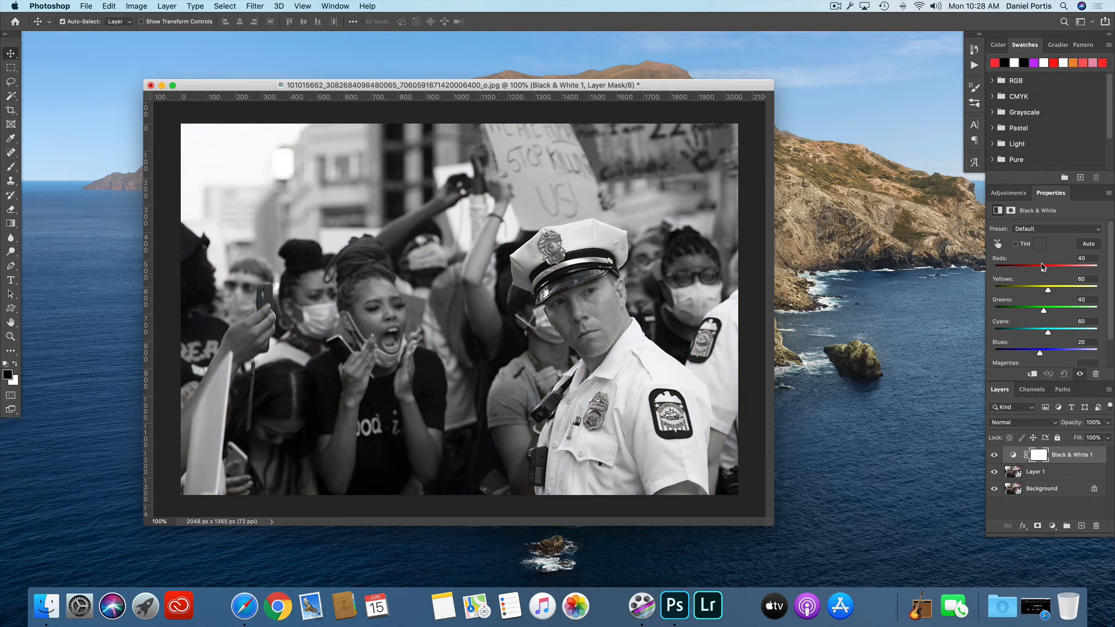
# Try the Auto colour mix on the Black & White adjustment, undo it, and review the default slider values
pyautogui.click(1087, 245)
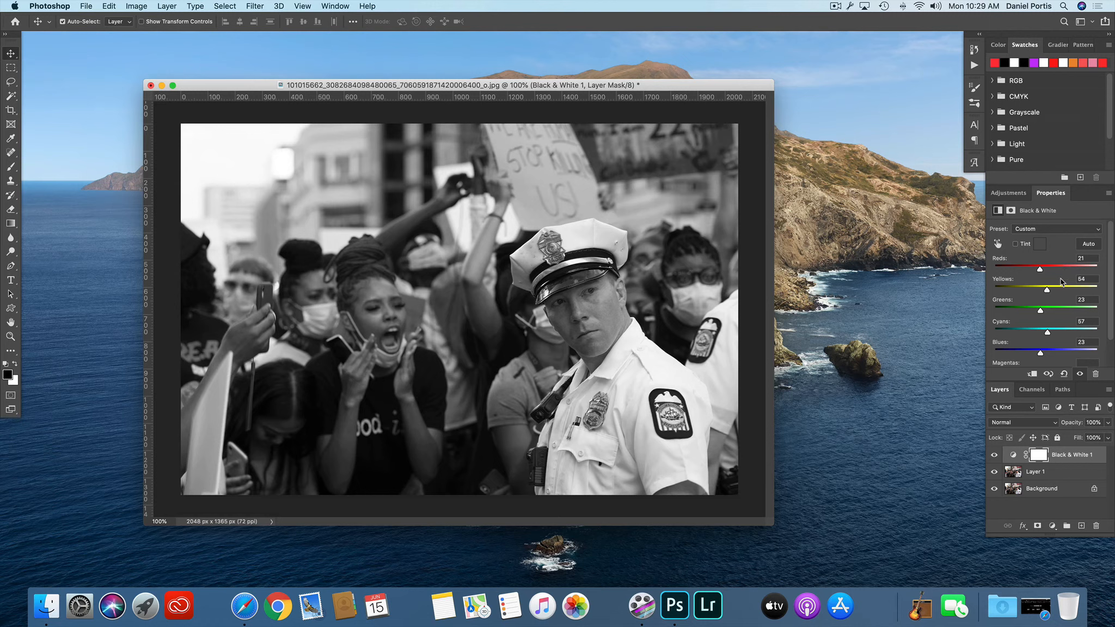
pyautogui.press('super+z')
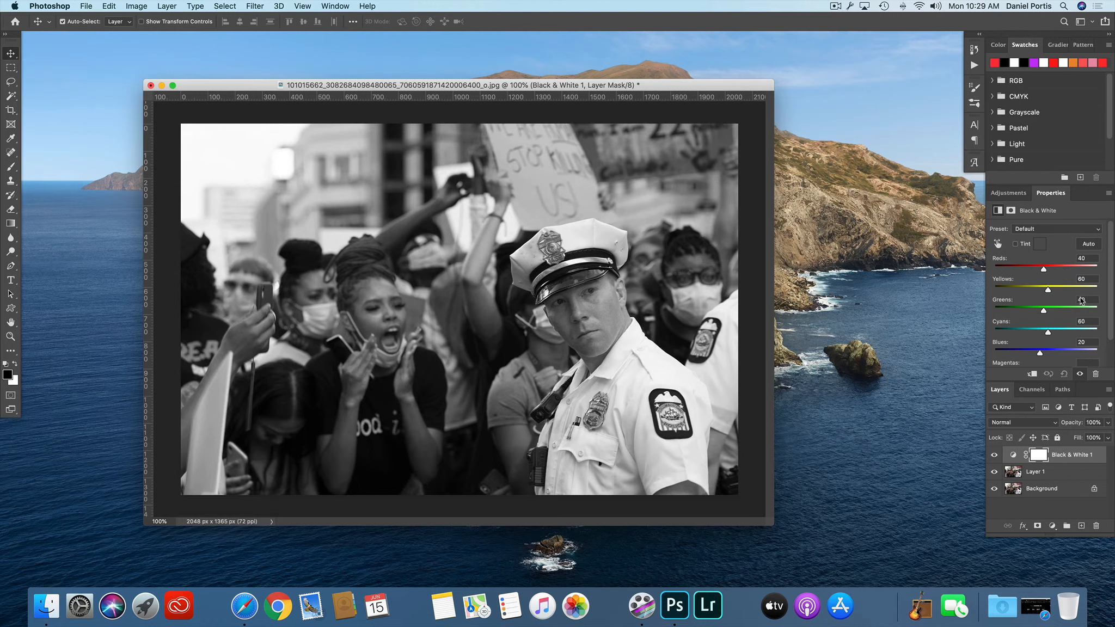
pyautogui.scroll(-2, 1082, 353)
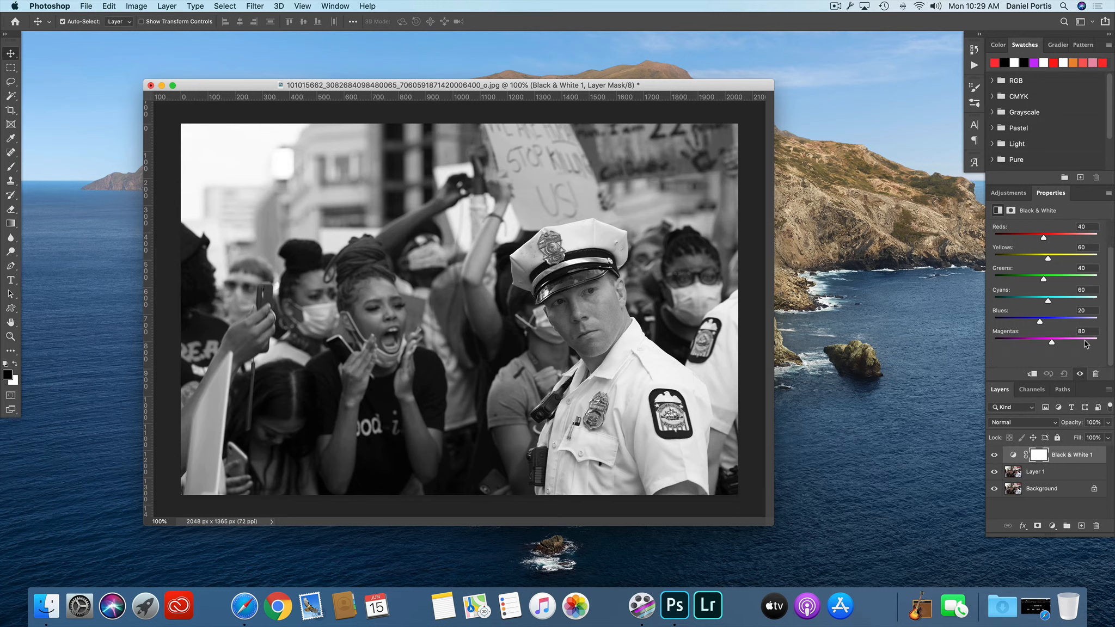
pyautogui.scroll(2, 1085, 343)
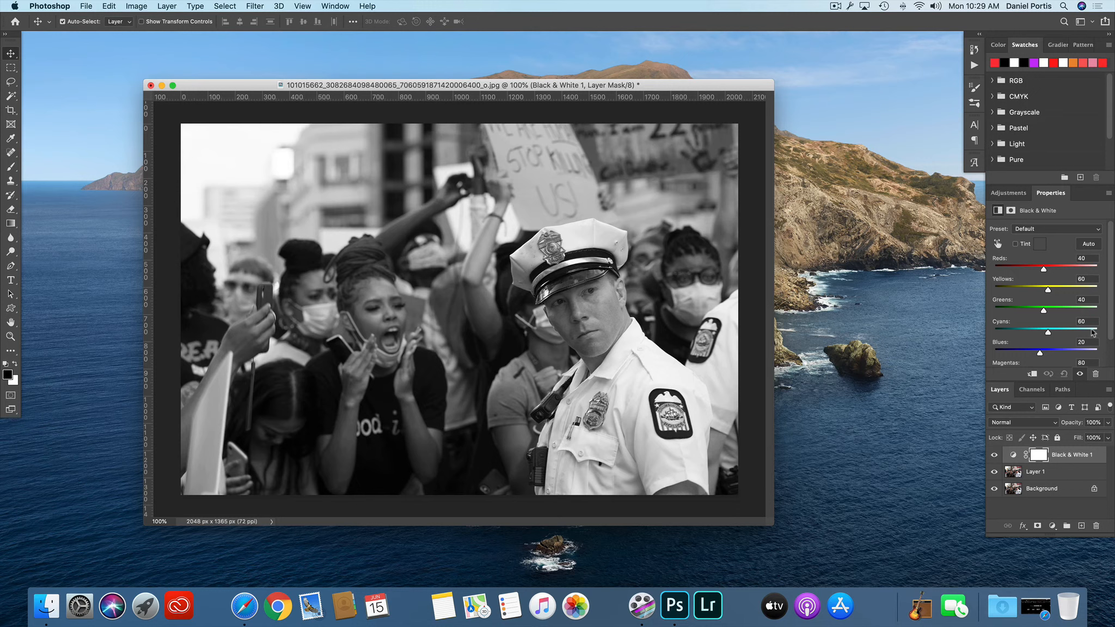
# Apply the Auto colour mix to the Black & White adjustment layer
pyautogui.click(1086, 245)
pyautogui.scroll(-2, 1053, 278)
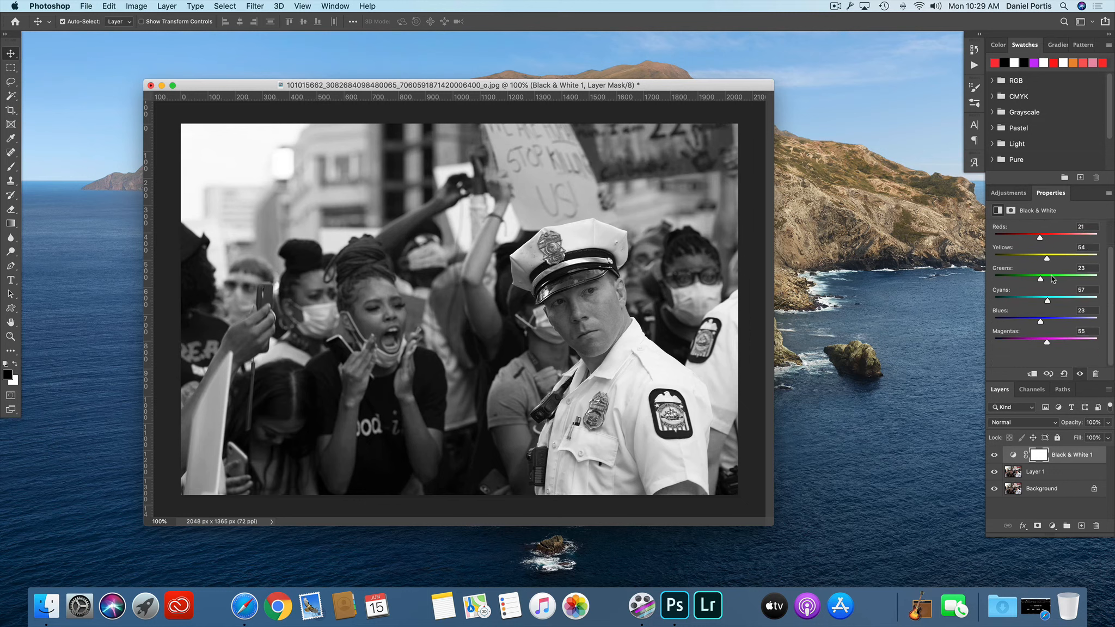